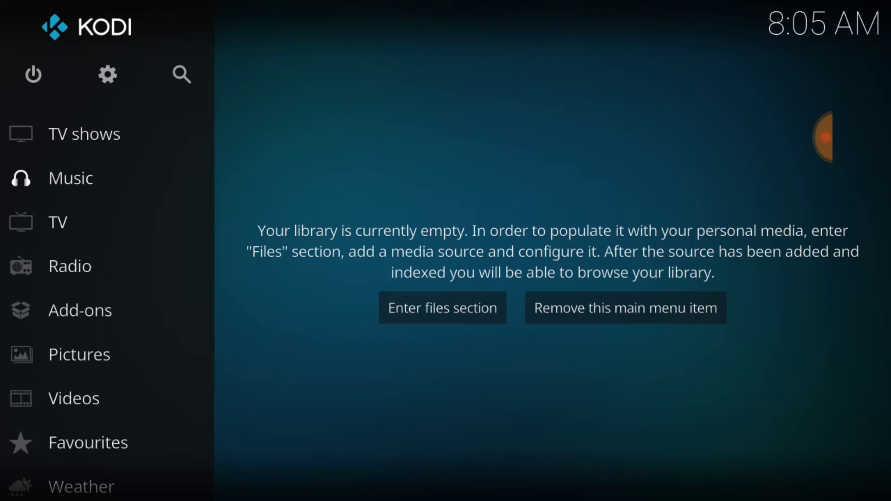
Switch from Kodi to the browser's new-tab page
key(alt+Tab)
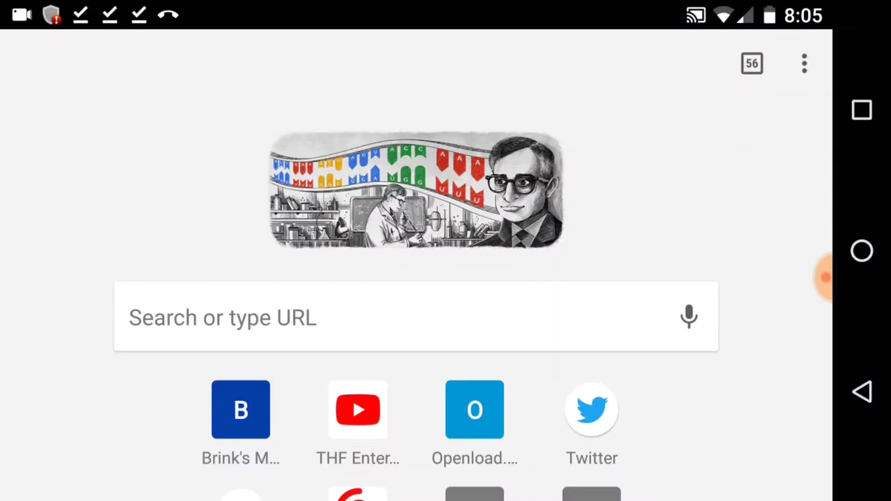
Paste and load the repository.gominoa-0.1.0.zip link in Chrome, then return to Kodi's Add-on browser
click(453, 312)
click(165, 237)
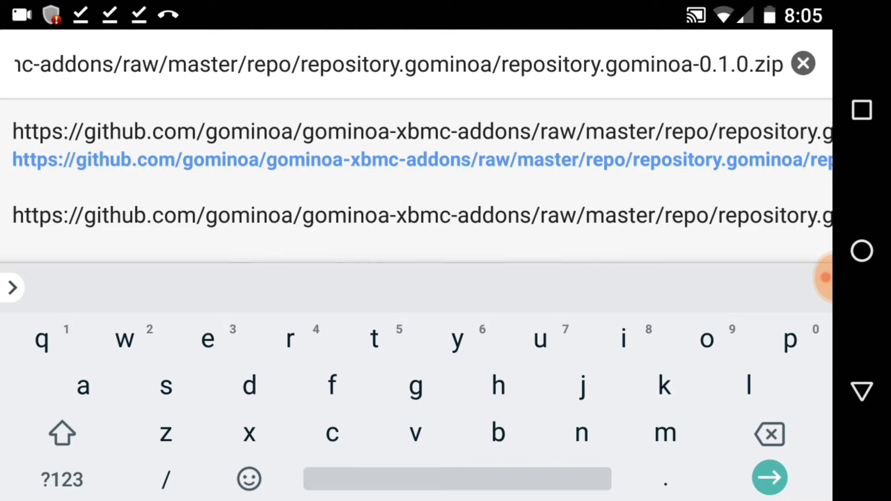
key(Return)
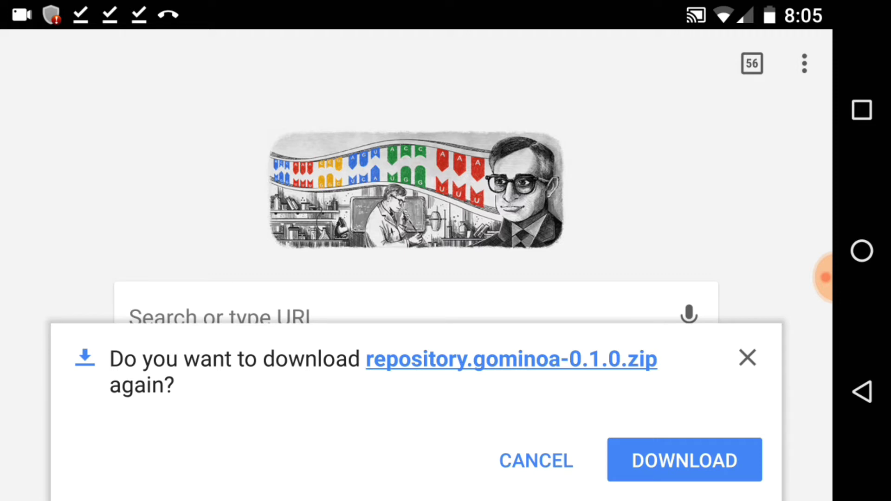
double_click(862, 110)
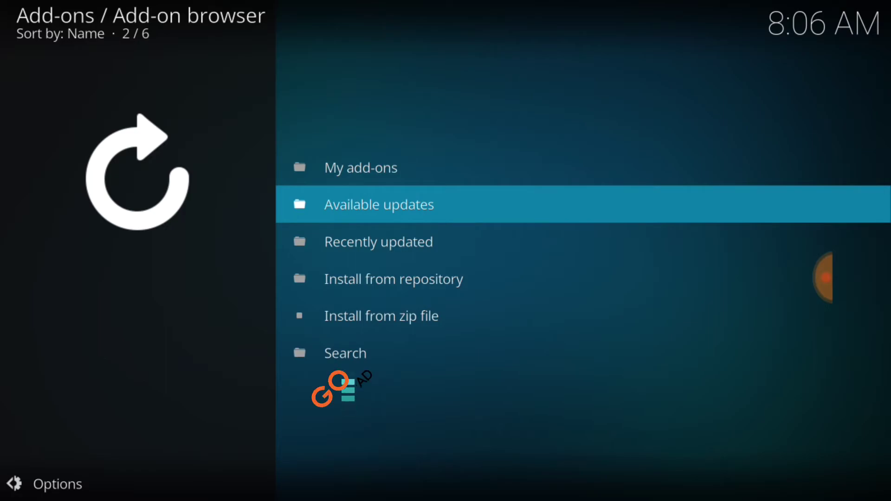
key(Down)
key(Down)
key(Down)
key(Return)
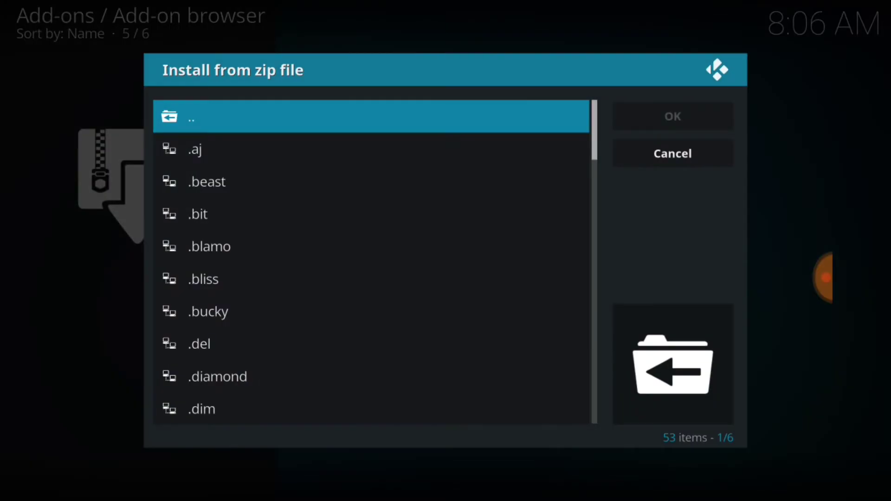
scroll(404, 161, down, 15)
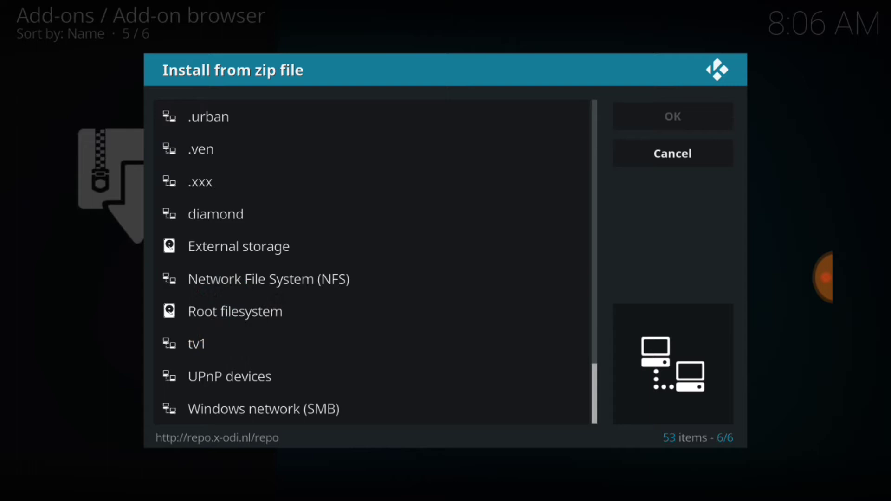
click(290, 239)
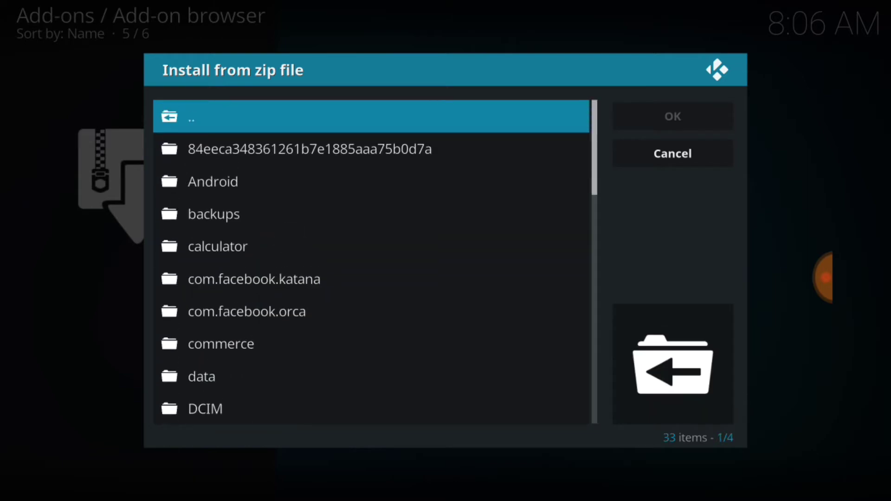
mouse_move(404, 372)
mouse_down()
mouse_move(418, 280)
mouse_move(419, 289)
mouse_up()
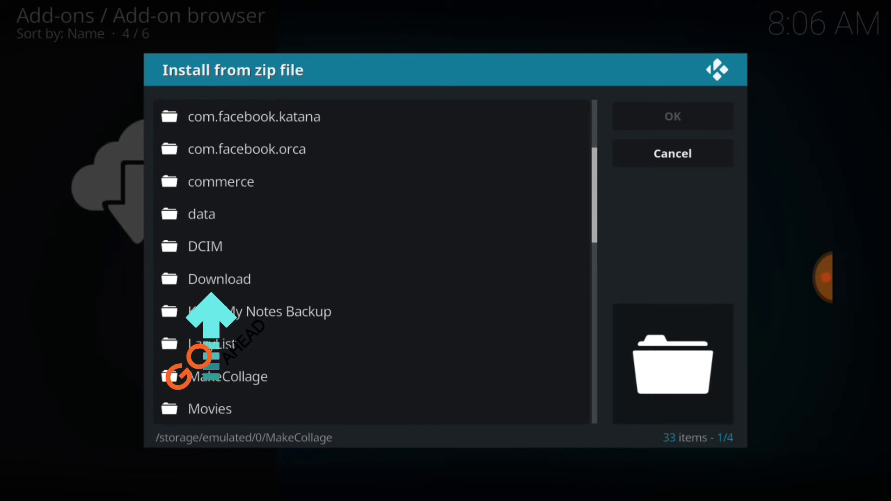
click(219, 279)
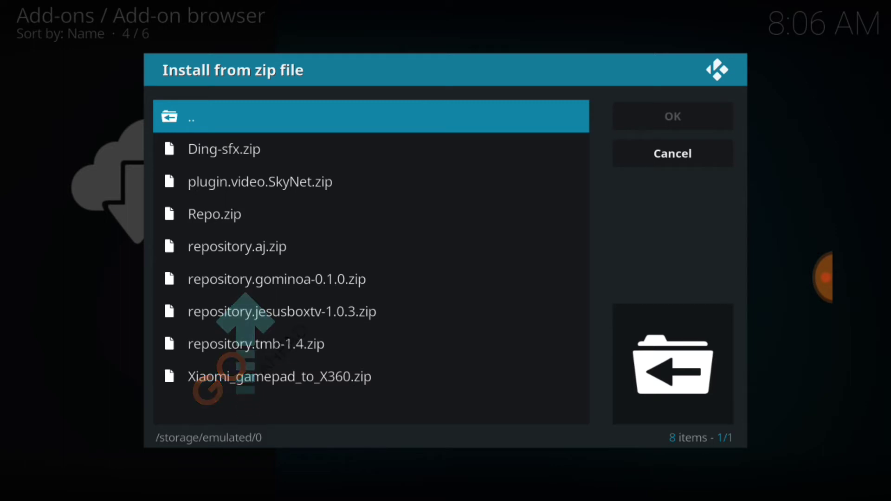
right_click(358, 278)
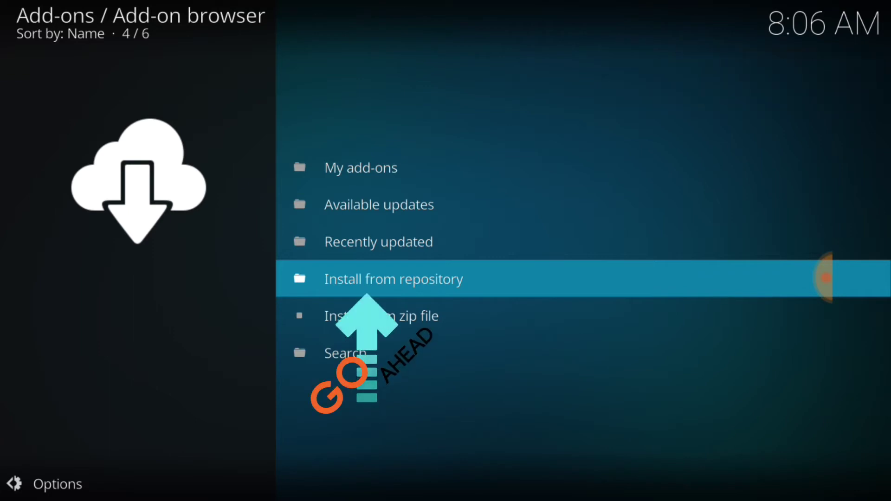
Browse Install from repository to gominoa's XBMC Addons Music add-ons, showing Pandoki 0.9.3 installed
click(478, 271)
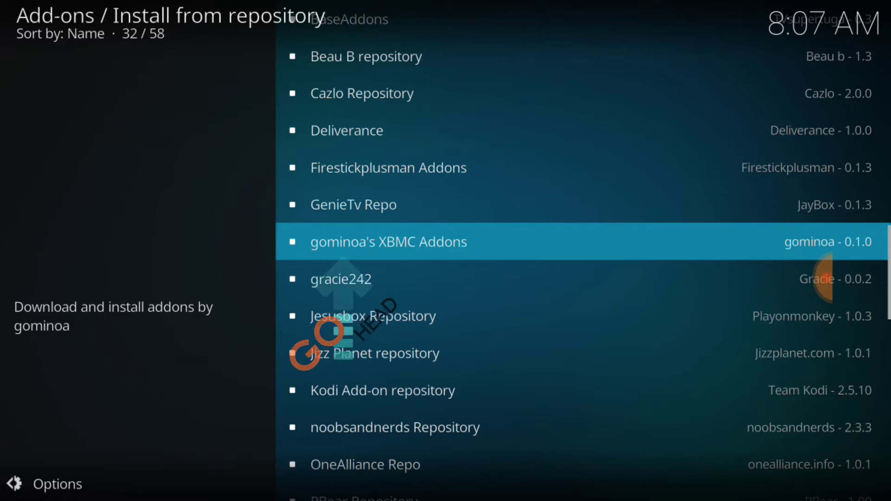
click(515, 243)
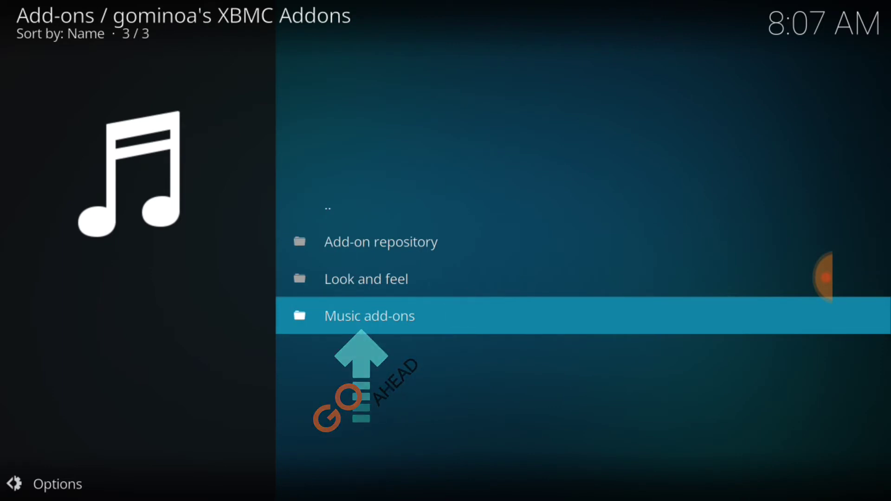
key(Return)
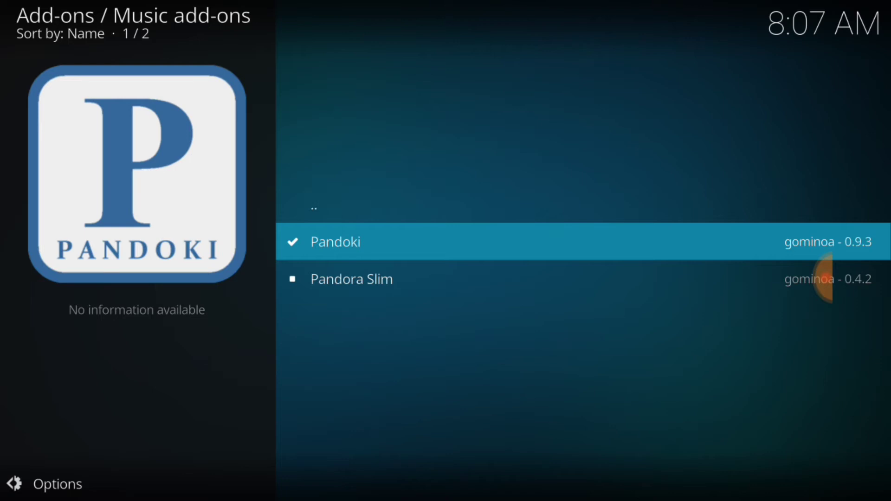
Open Pandoki 0.9.3's details and launch the add-on
click(681, 235)
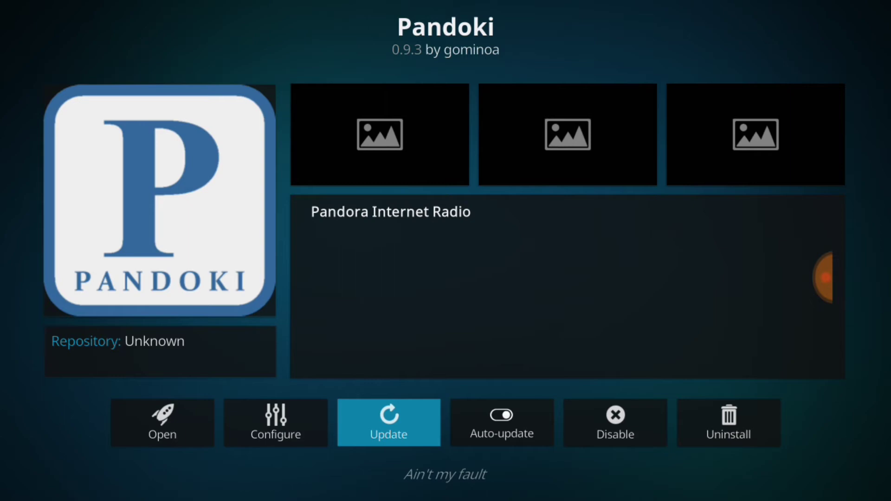
click(859, 391)
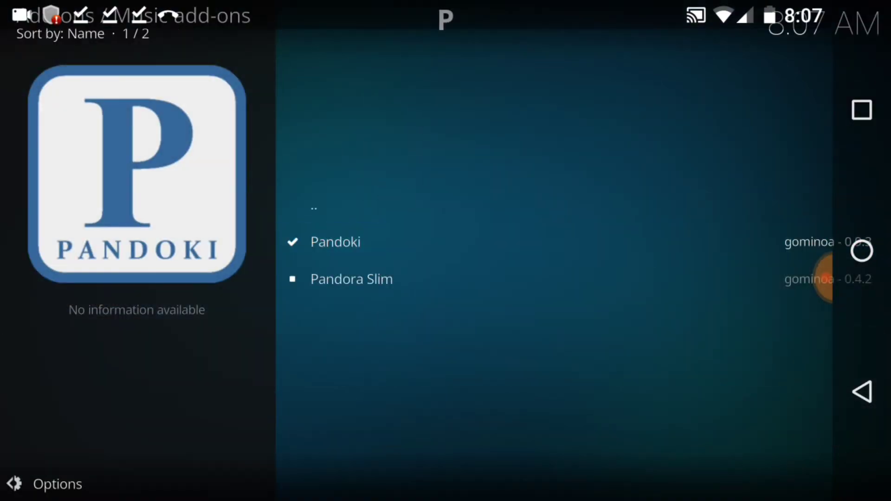
click(541, 231)
click(175, 407)
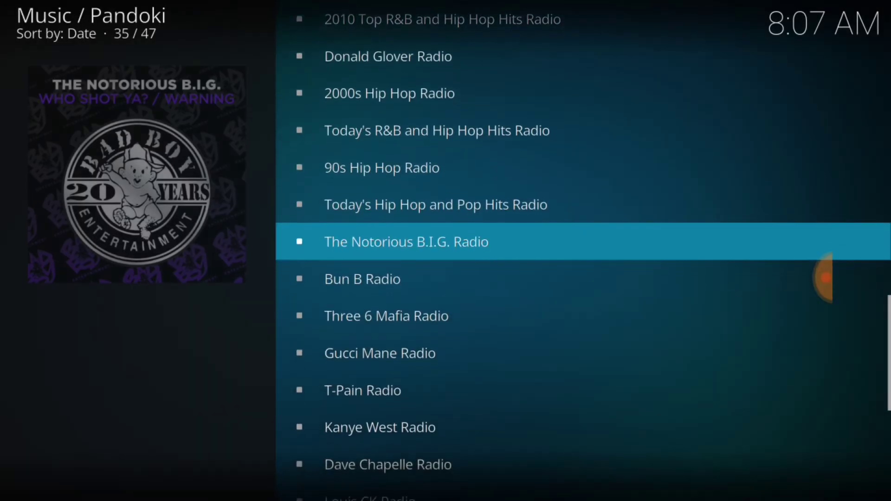
Scroll through Pandoki's 47 radio stations, then leave the station list
scroll(826, 278, up, 18)
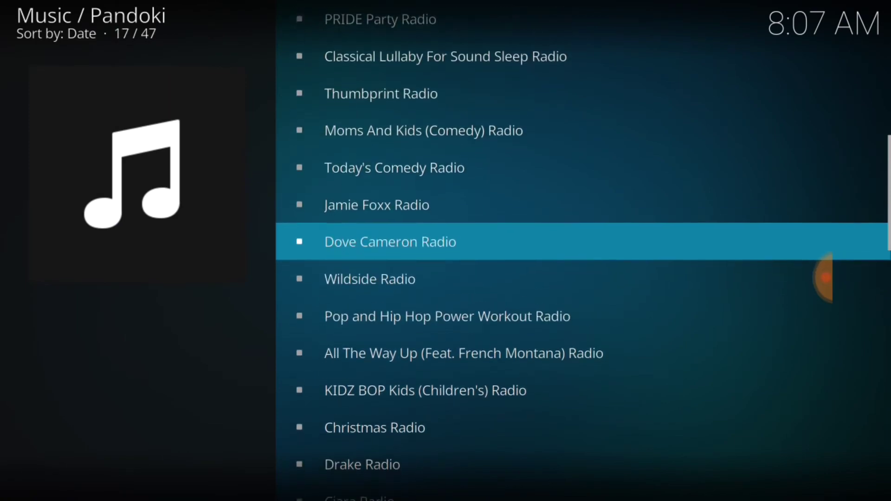
scroll(826, 278, down, 3)
click(862, 391)
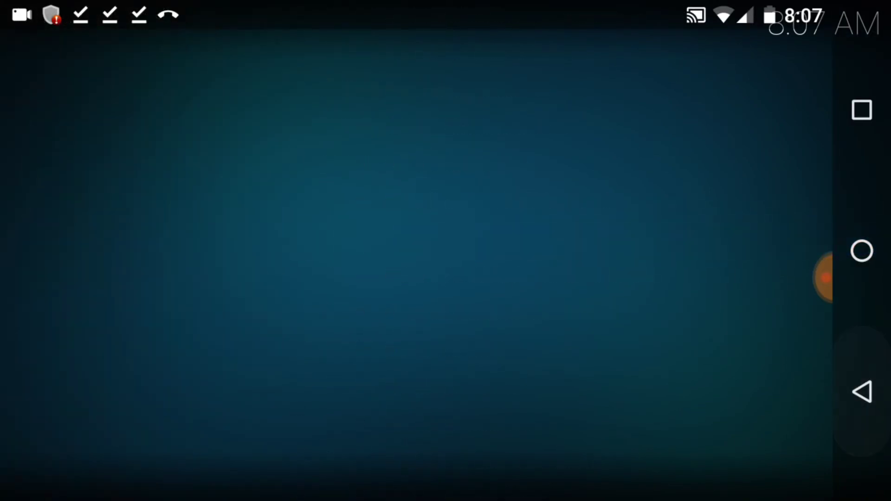
Back out of the repository and open the installed Music add-ons list
click(862, 391)
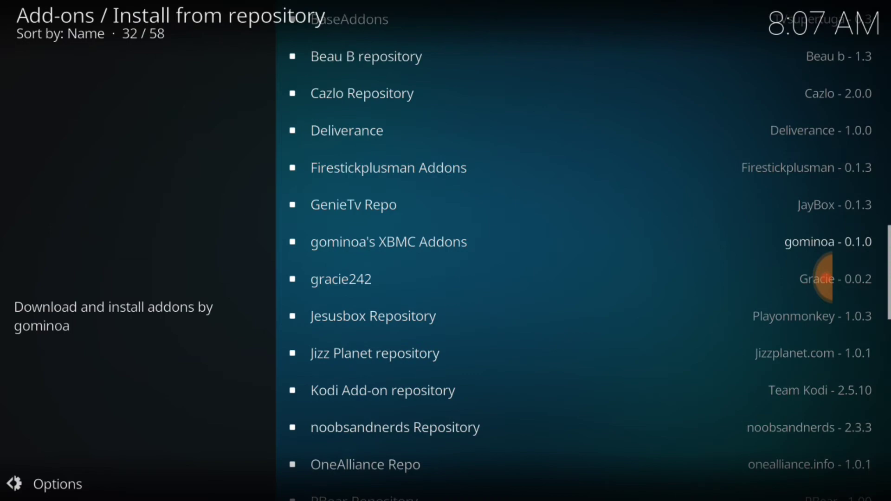
scroll(824, 278, down, 15)
click(862, 391)
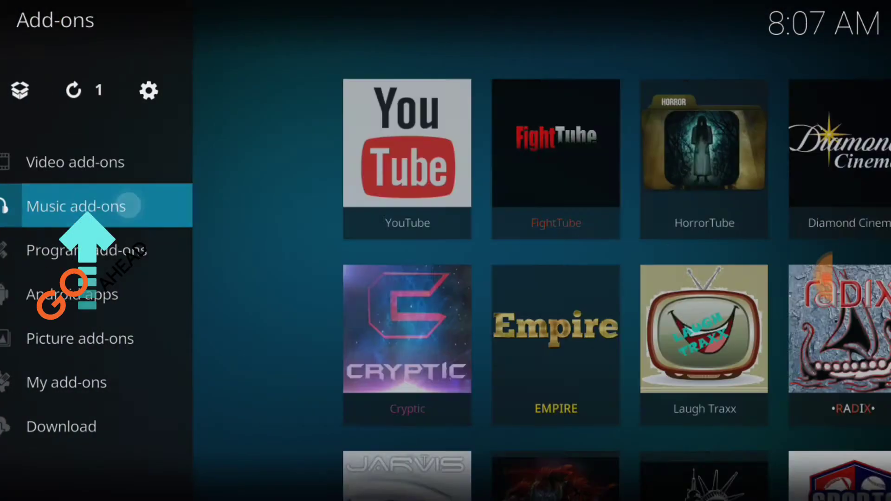
click(88, 209)
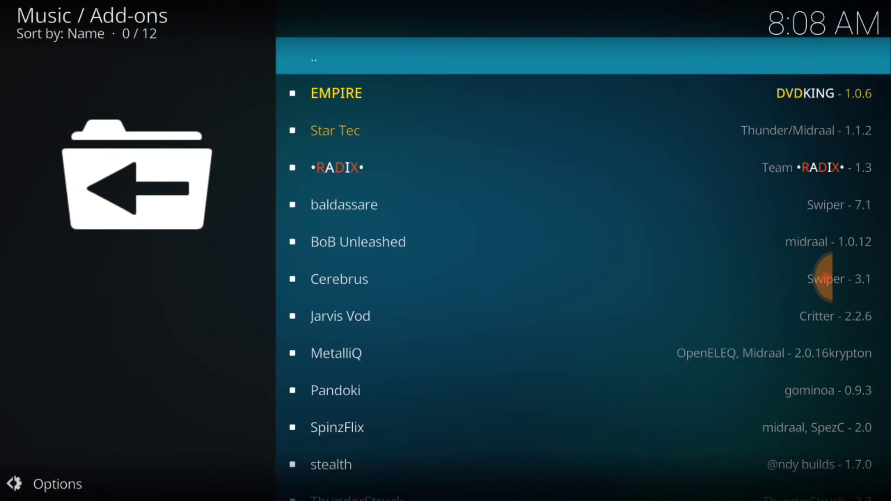
Launch Pandoki from the installed list to its 47 stations, then return to the list
key(Up)
key(Up)
key(Up)
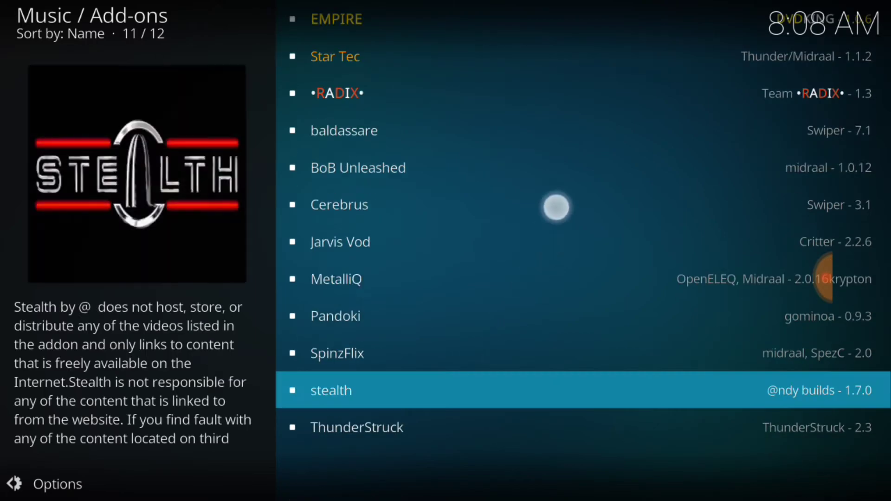
key(Down)
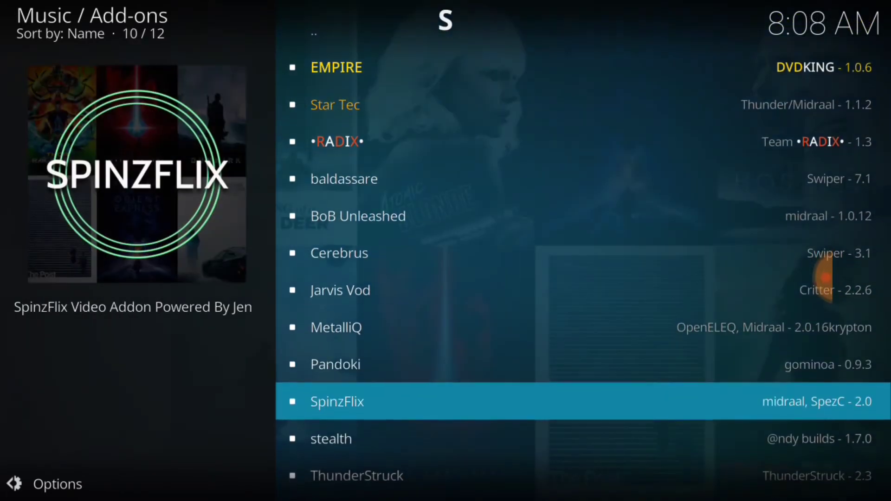
key(Up)
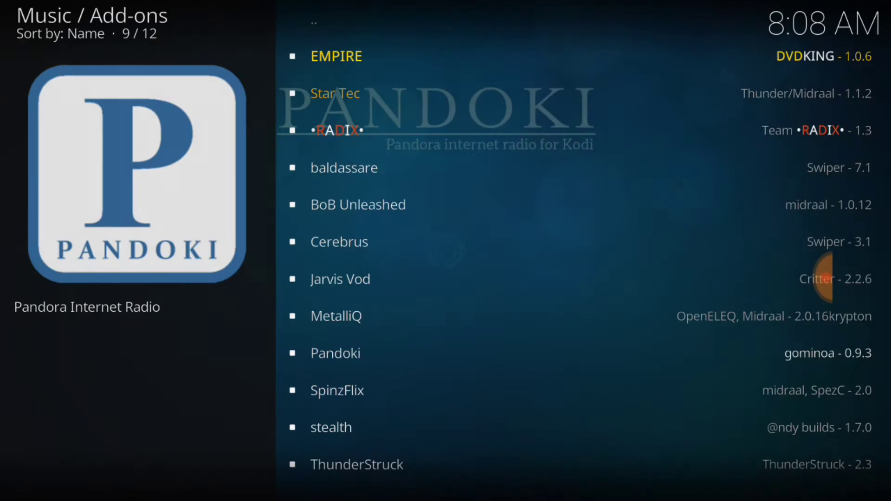
key(Return)
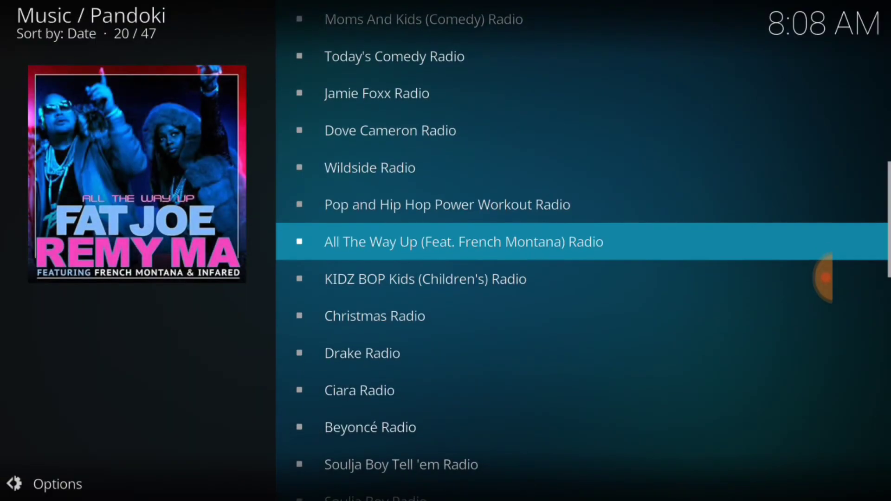
click(862, 392)
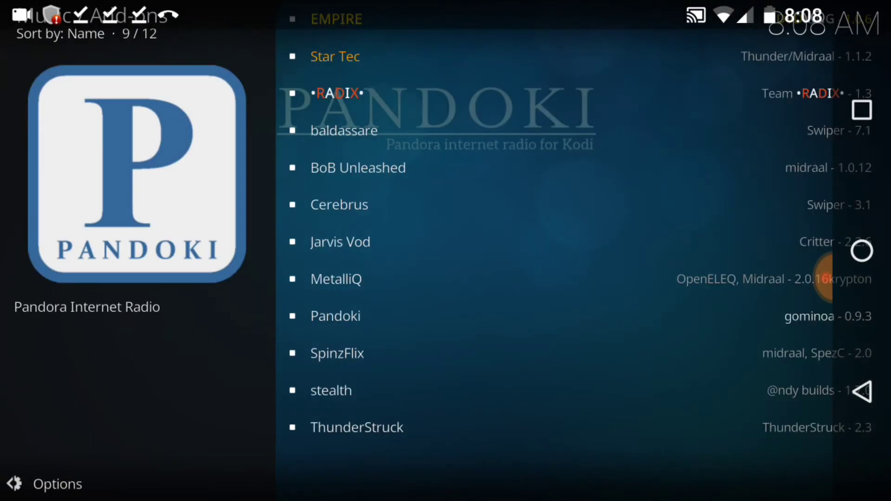
Check the Pandora account login in Pandoki's Profile settings, then return to the main Add-ons screen
right_click(368, 314)
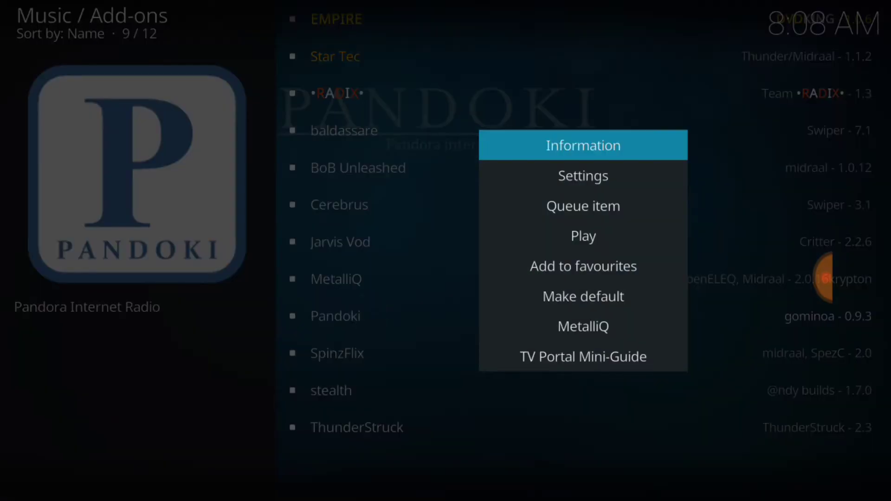
click(583, 176)
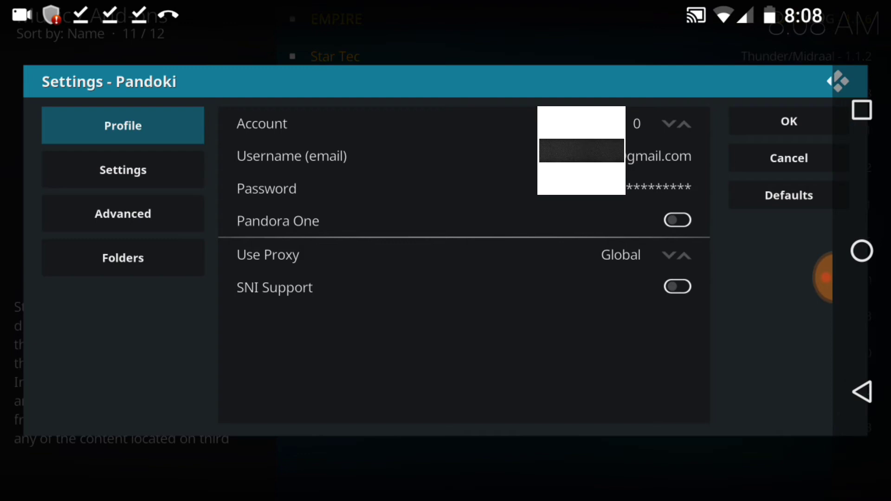
key(Escape)
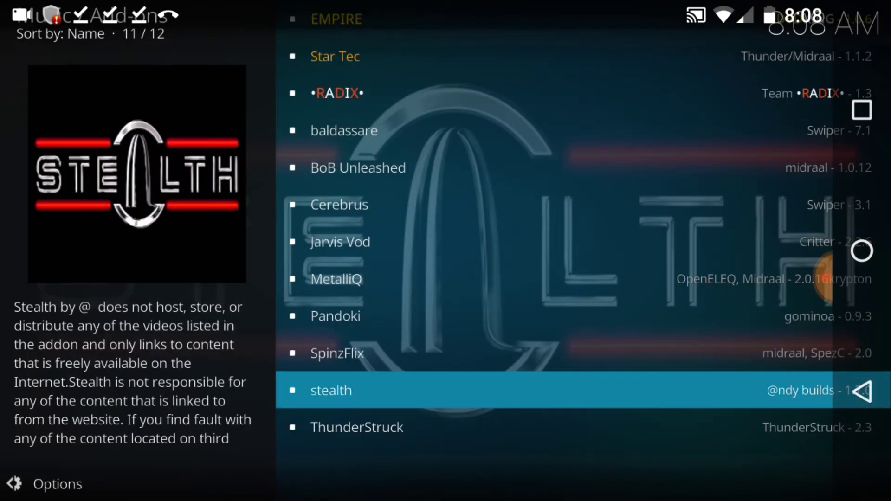
click(337, 353)
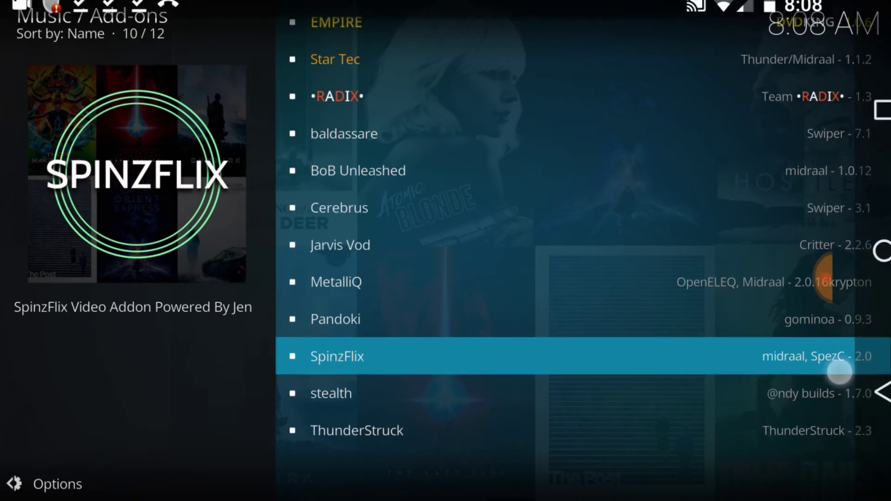
key(Escape)
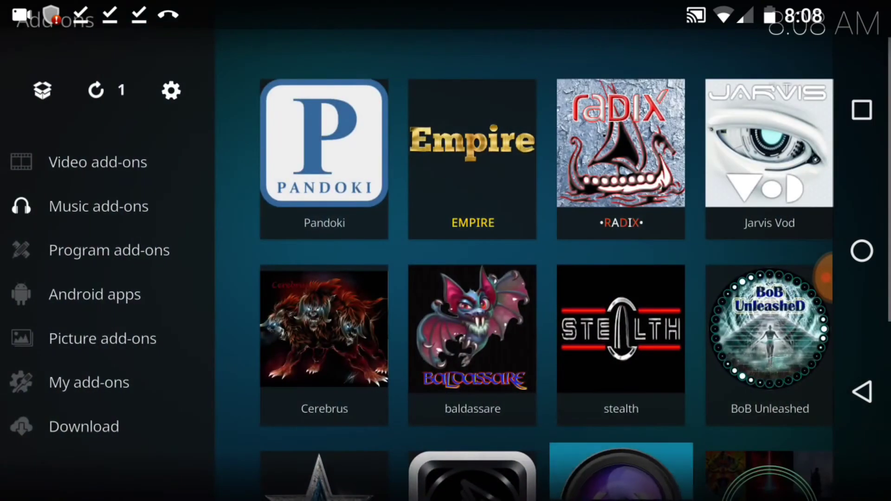
Start Kanye West Radio in Pandoki and play Otis by Kanye West & JAY-Z
click(342, 149)
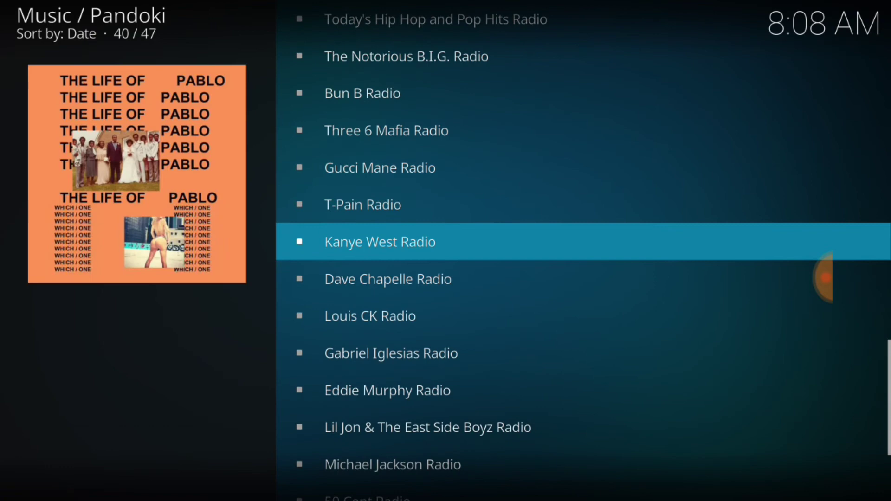
click(483, 240)
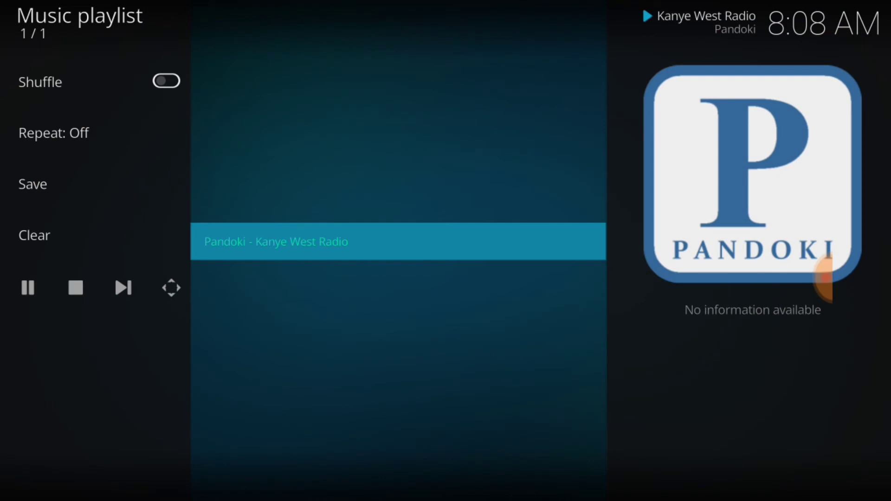
click(328, 243)
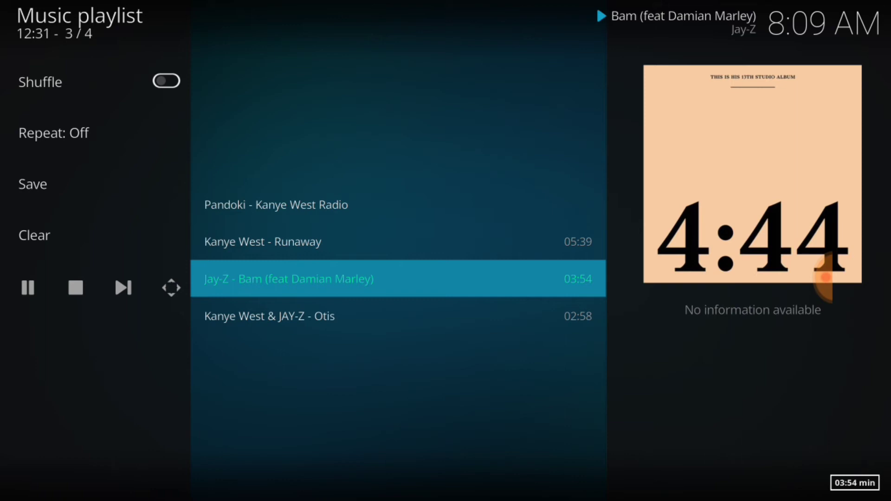
click(316, 312)
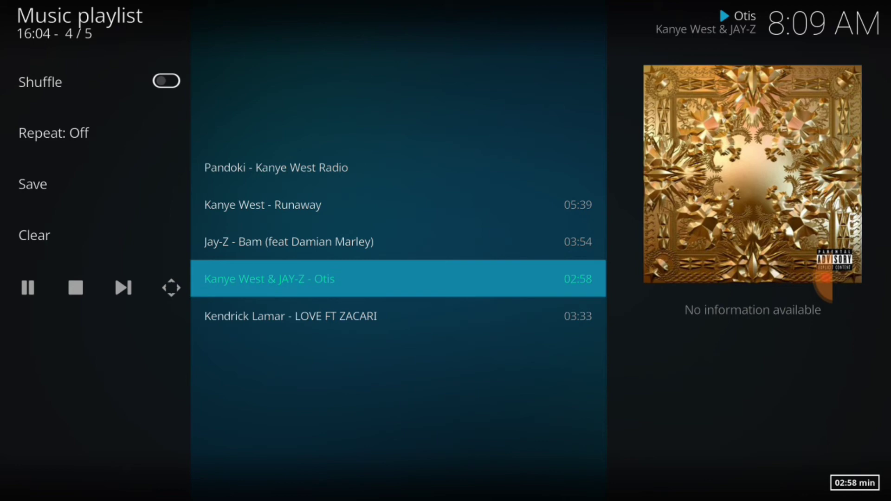
Stop the Otis playback and back out through Music to the main Add-ons screen
click(75, 288)
drag(861, 392, 726, 428)
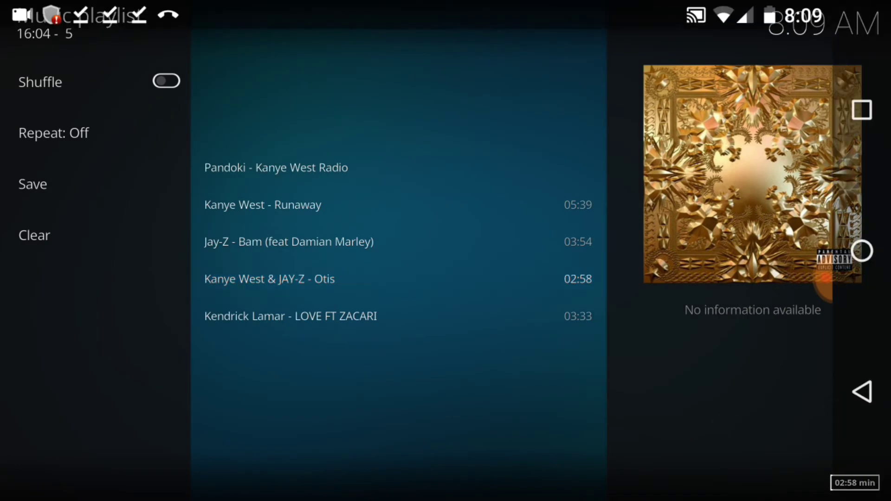
click(862, 393)
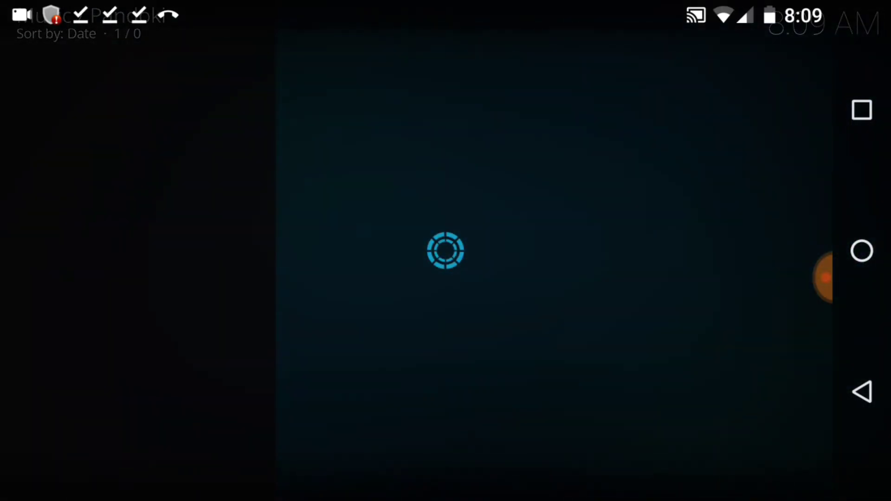
click(862, 392)
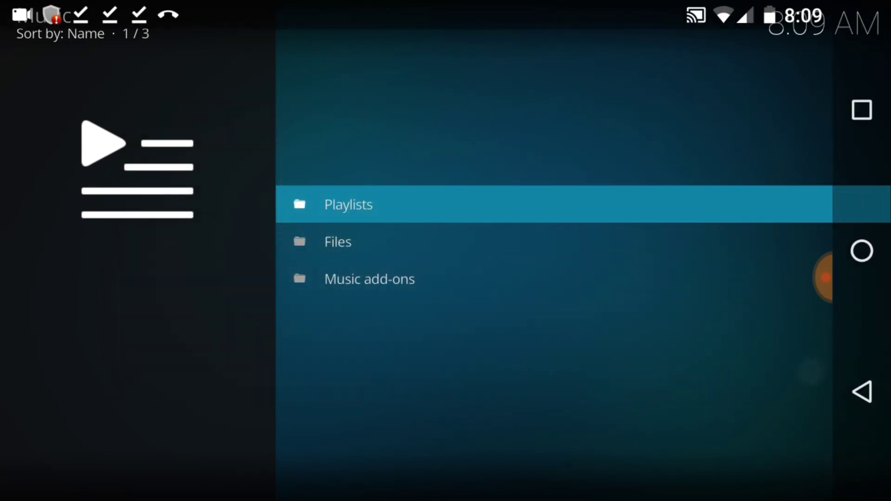
key(Escape)
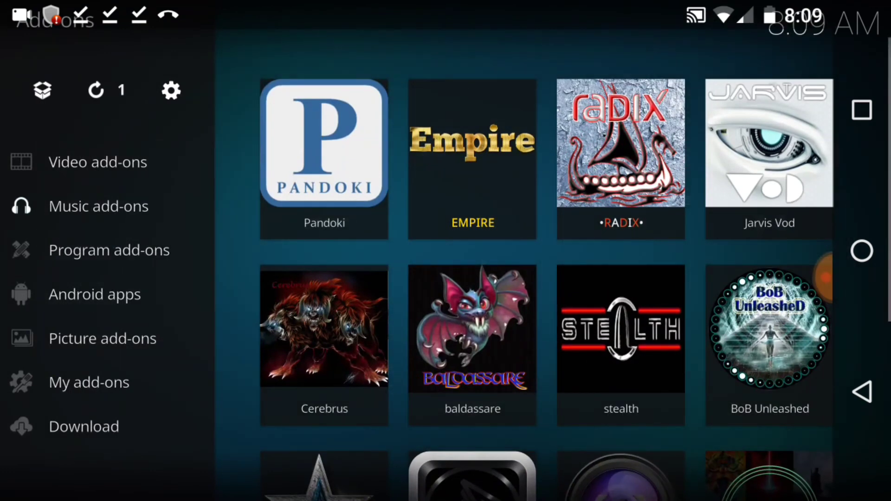